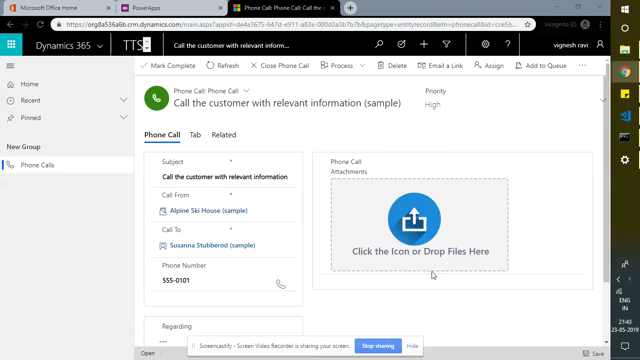
Step: Upload the Bucky Details audio file from the desktop to the phone call's attachments
{"action": "key", "text": "super+d"}
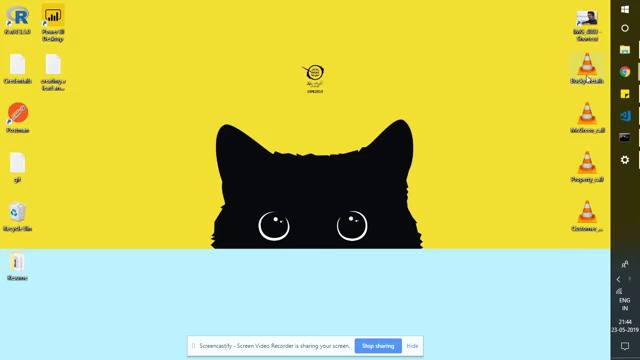
{"action": "key", "text": "alt+Tab"}
{"action": "key", "text": "Tab"}
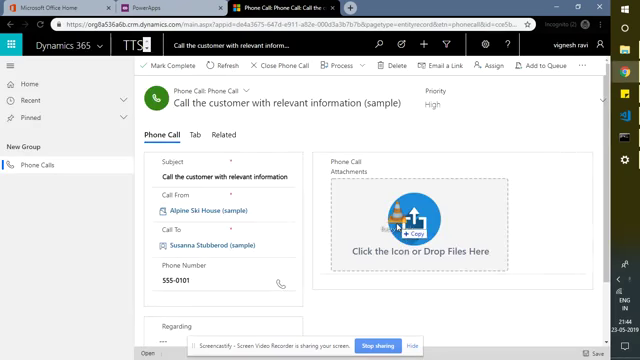
{"action": "left_click_drag", "start_coordinate": [420, 196], "coordinate": [412, 218]}
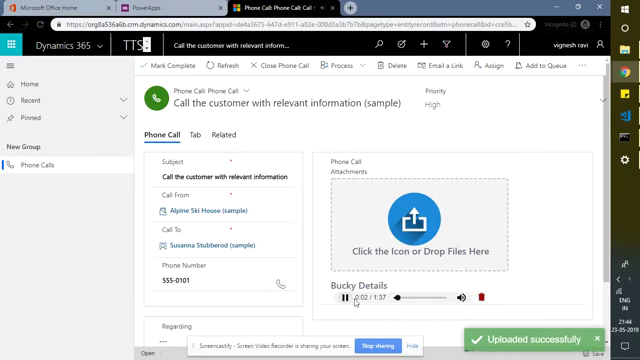
{"action": "mouse_move", "coordinate": [461, 298]}
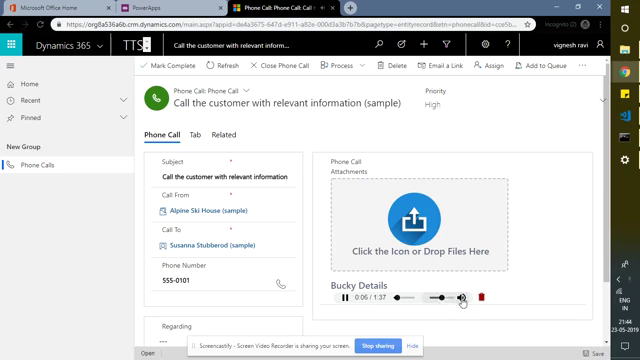
Step: Mute Bucky Details, attach the Mr.Green_call recording from the desktop, and play it
{"action": "left_click", "coordinate": [462, 298]}
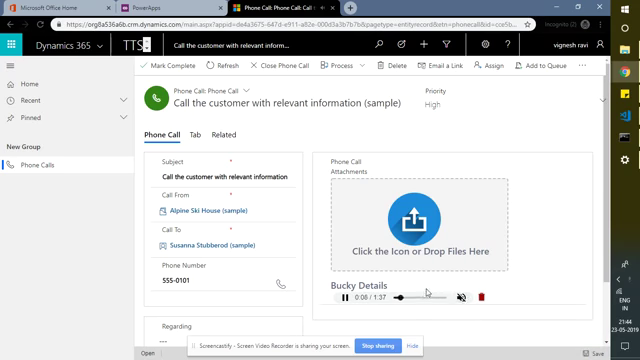
{"action": "key", "text": "super+d"}
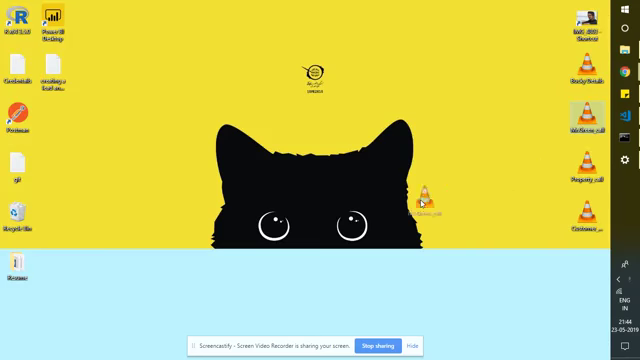
{"action": "mouse_move", "coordinate": [586, 117]}
{"action": "left_mouse_down"}
{"action": "mouse_move", "coordinate": [393, 204]}
{"action": "mouse_move", "coordinate": [415, 215]}
{"action": "left_mouse_up"}
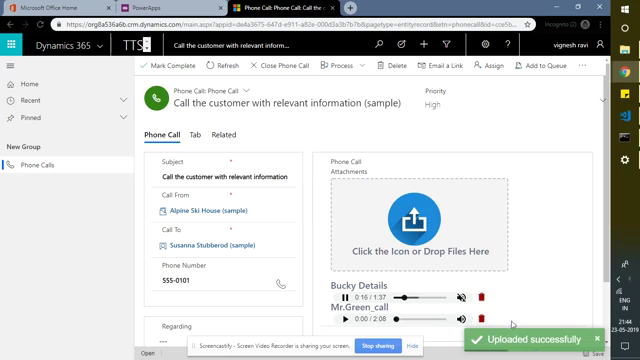
{"action": "scroll", "coordinate": [450, 280], "scroll_direction": "down", "scroll_amount": 3}
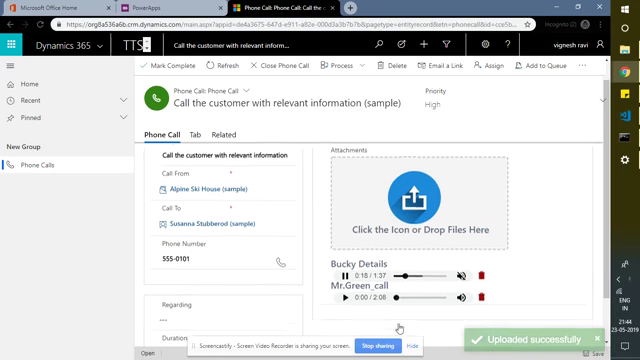
{"action": "left_click", "coordinate": [345, 257]}
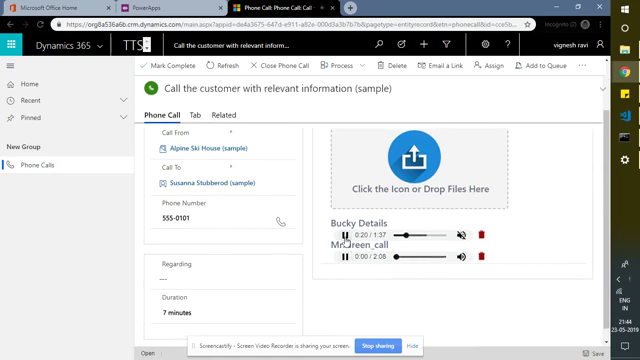
{"action": "mouse_move", "coordinate": [462, 256]}
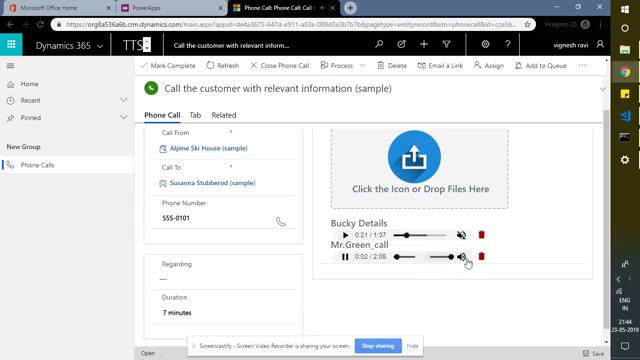
Step: Attach the Property_call recording from the desktop and pause Mr.Green_call at 0:14
{"action": "key", "text": "super+d"}
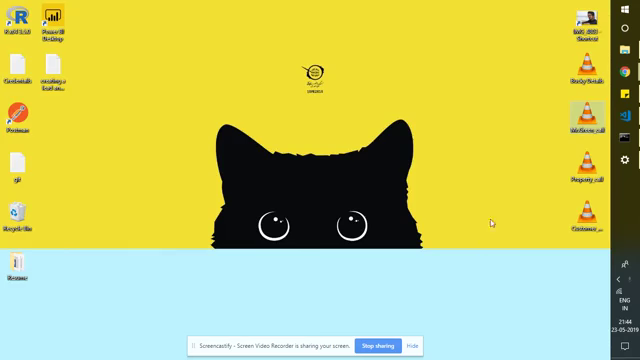
{"action": "key", "text": "alt+Tab"}
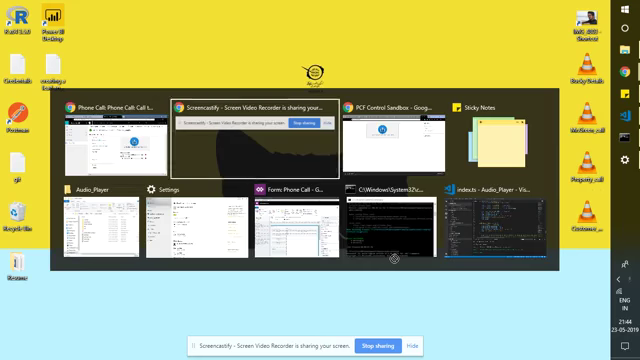
{"action": "key", "text": "Tab"}
{"action": "key", "text": "Tab"}
{"action": "key", "text": "Tab"}
{"action": "key", "text": "Tab"}
{"action": "key", "text": "Tab"}
{"action": "key", "text": "Tab"}
{"action": "key", "text": "Tab"}
{"action": "key", "text": "Tab"}
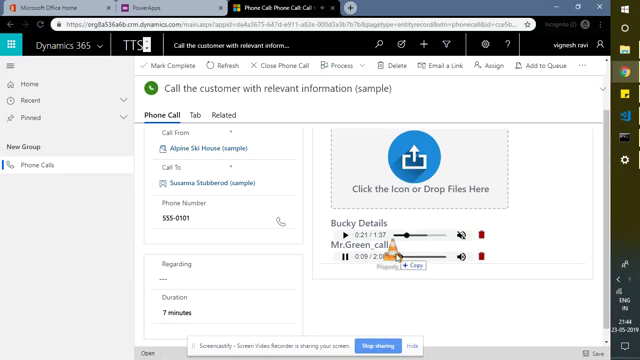
{"action": "left_click_drag", "start_coordinate": [395, 258], "coordinate": [414, 178]}
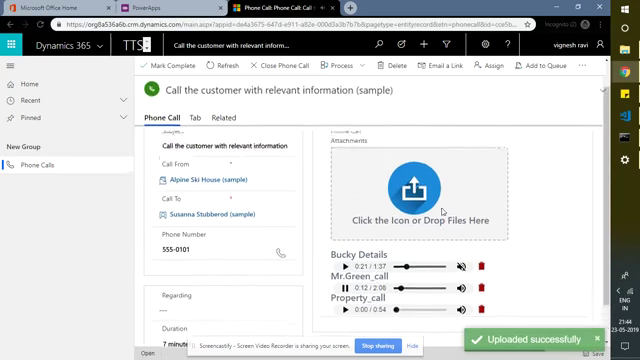
{"action": "left_click", "coordinate": [345, 288]}
{"action": "mouse_move", "coordinate": [461, 310]}
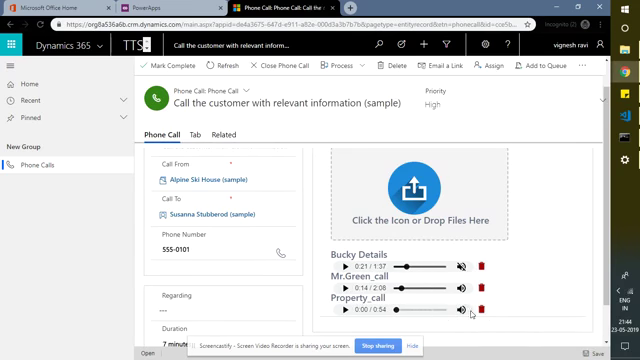
Step: Delete Mr.Green_call, play Property_call, and cancel the Open dialog without uploading a file
{"action": "left_click", "coordinate": [481, 288]}
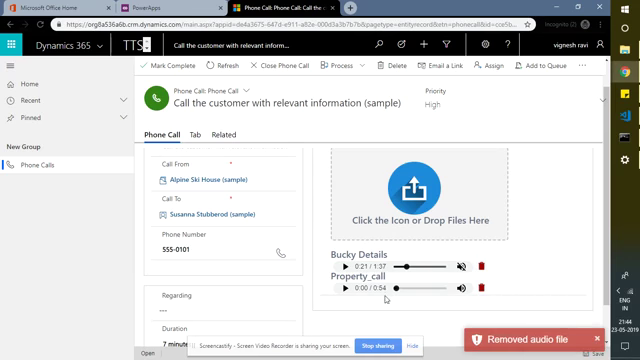
{"action": "left_click", "coordinate": [345, 288]}
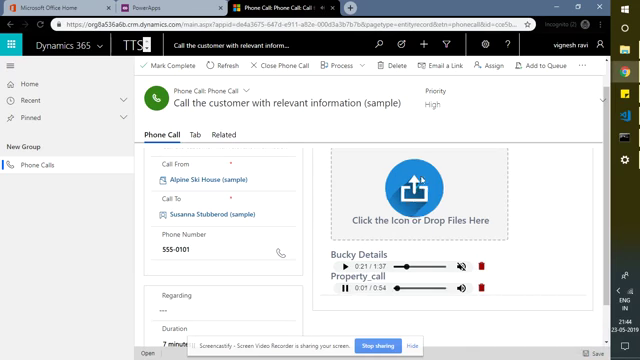
{"action": "scroll", "coordinate": [424, 238], "scroll_direction": "up", "scroll_amount": 1}
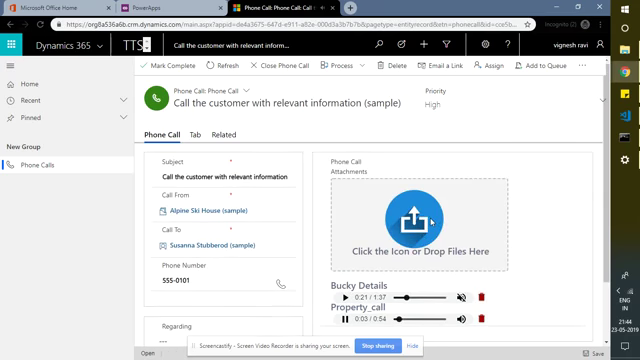
{"action": "left_click", "coordinate": [431, 221]}
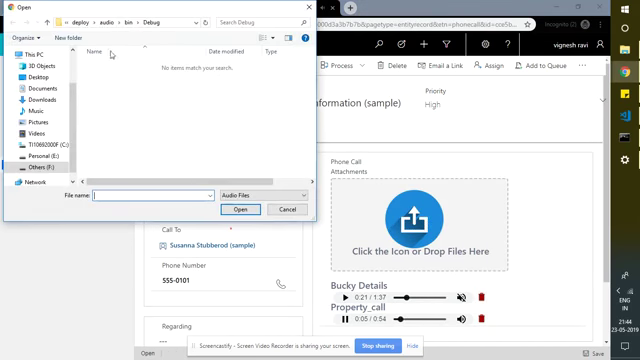
{"action": "left_click", "coordinate": [42, 22]}
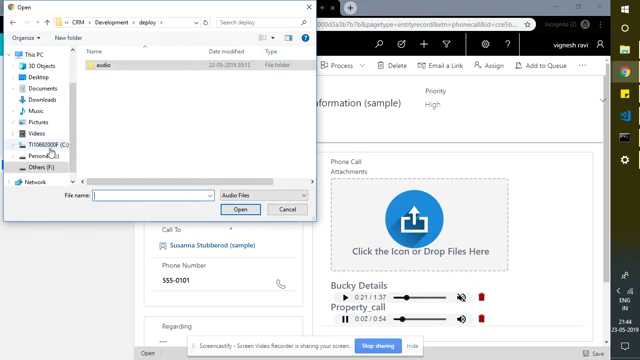
{"action": "left_click", "coordinate": [48, 135]}
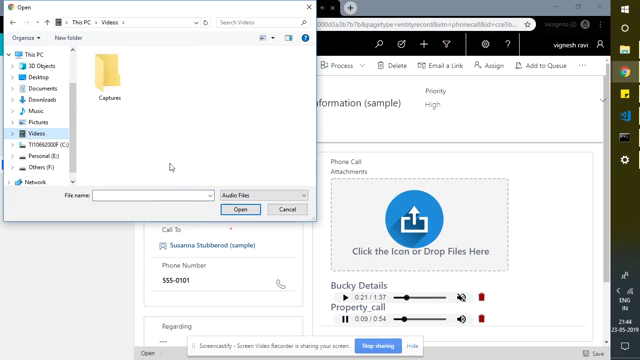
{"action": "left_click", "coordinate": [287, 209]}
{"action": "scroll", "coordinate": [400, 200], "scroll_direction": "down", "scroll_amount": 1}
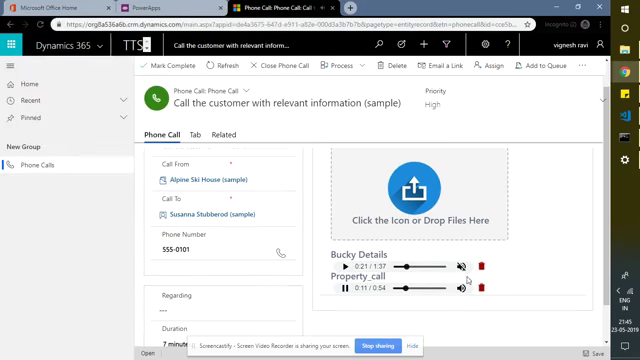